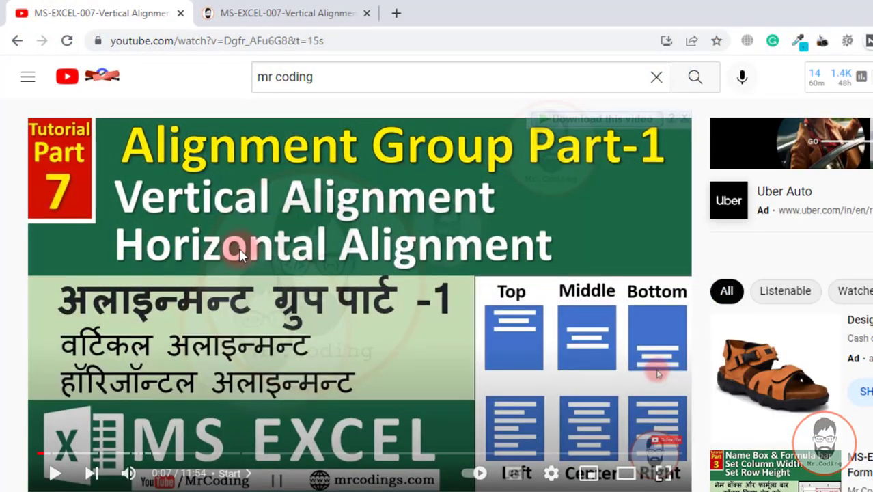
- Expand the YouTube description and follow its download link to the MS-EXCEL-007 article on mrcodings.com
scroll(239, 255, "down", 3)
scroll(240, 257, "down", 4)
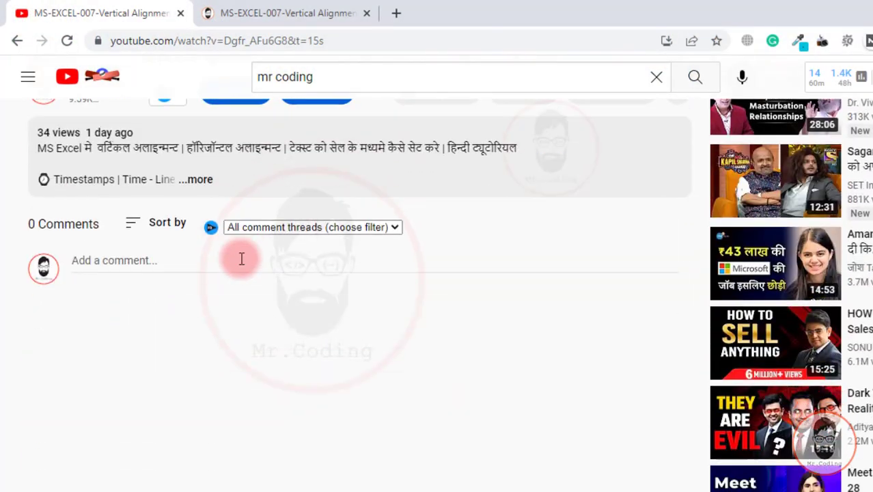
scroll(240, 257, "up", 1)
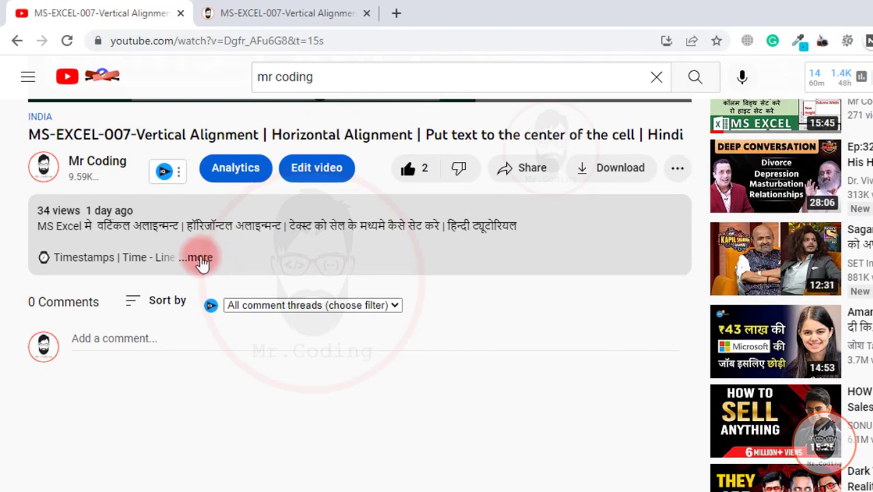
left_click(200, 258)
scroll(198, 256, "down", 1)
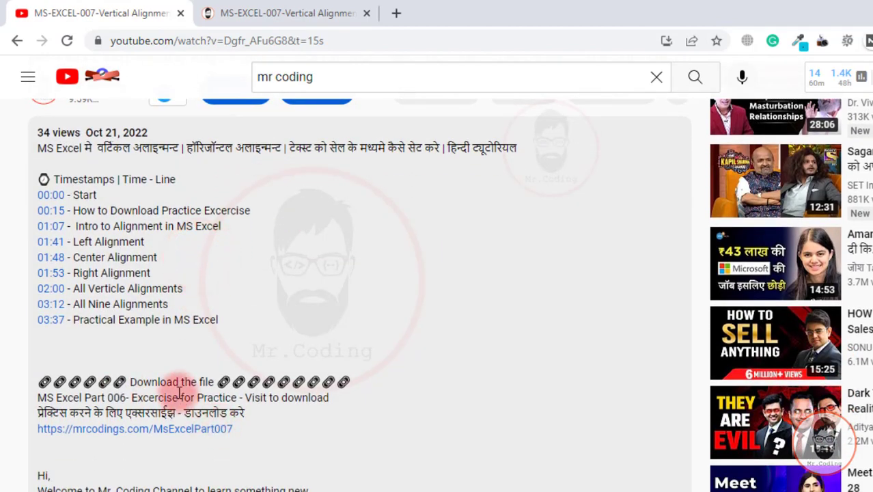
left_click(181, 440)
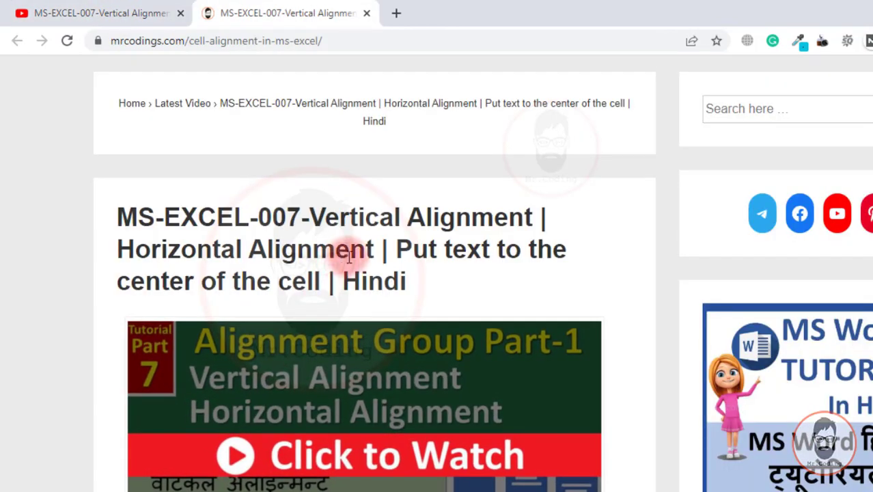
- Scroll the mrcodings.com article down to its Download PDF section
scroll(356, 256, "down", 2)
scroll(375, 251, "up", 1)
scroll(375, 251, "down", 4)
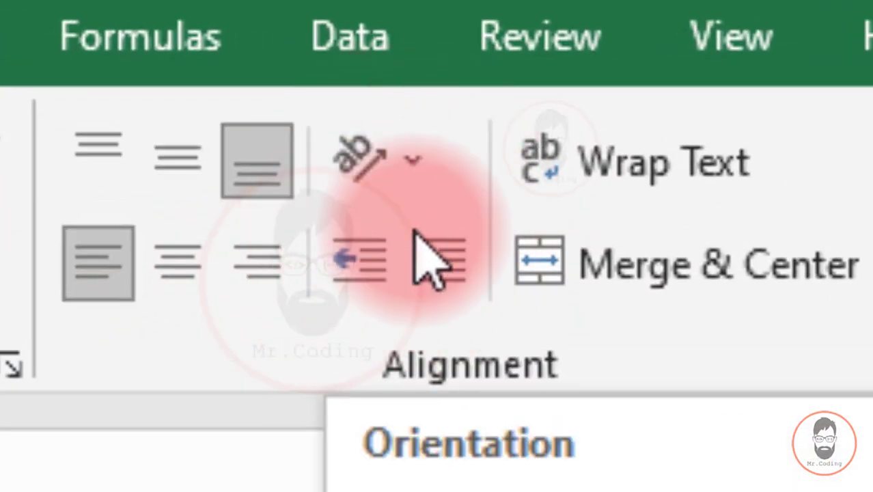
left_click(370, 445)
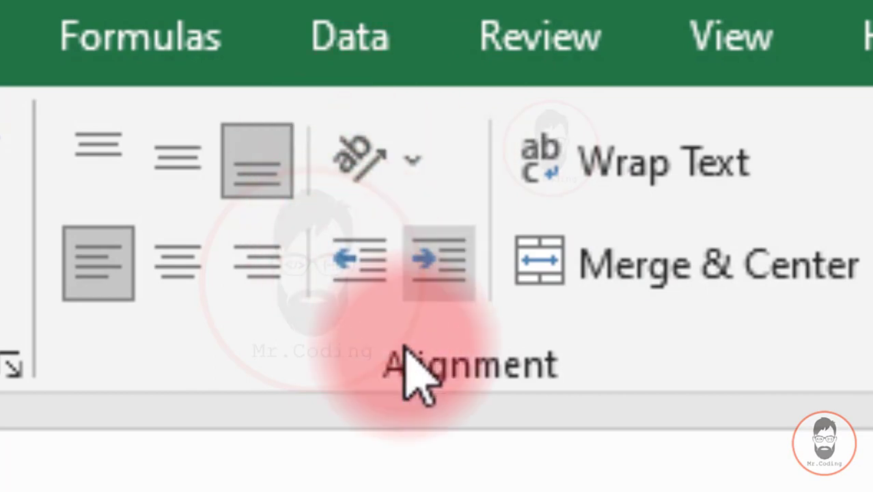
left_click(413, 478)
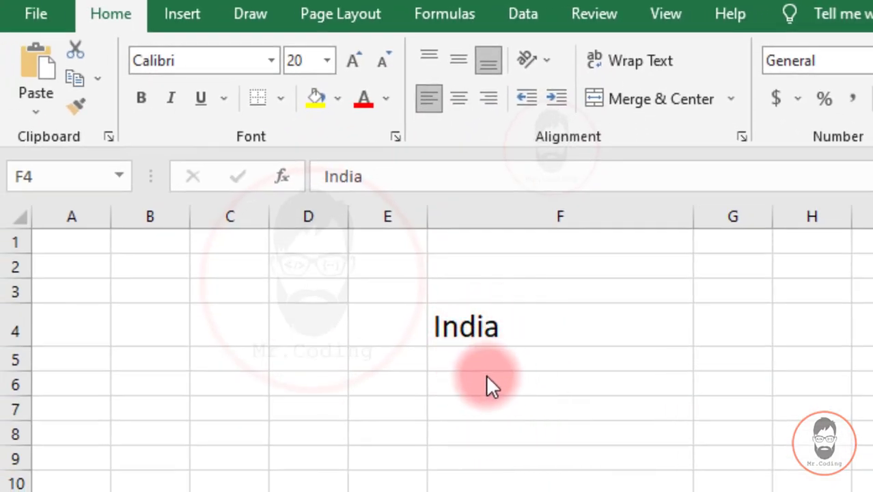
- Tilt 'India' in cell F4 with Angle Counterclockwise orientation
left_click(524, 330)
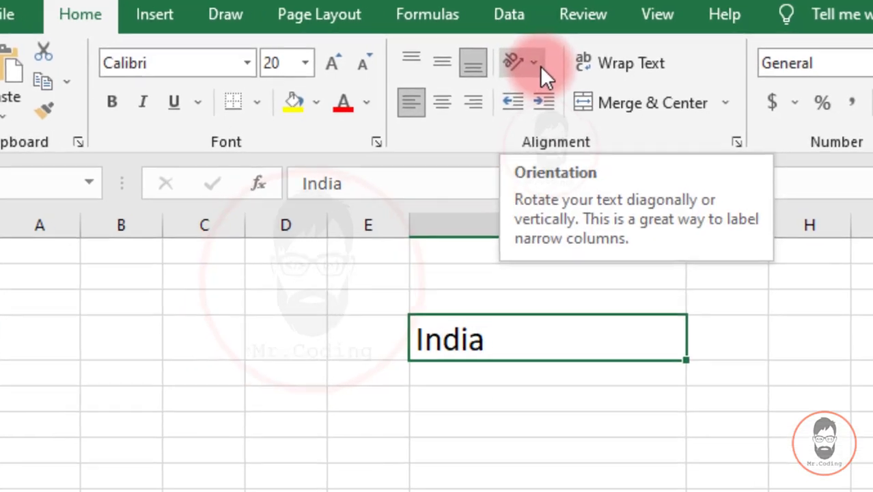
left_click(553, 62)
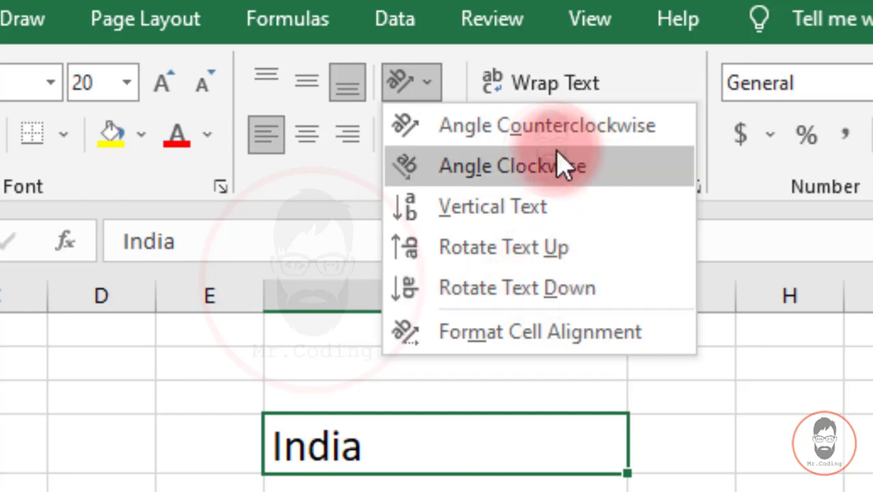
key("Up")
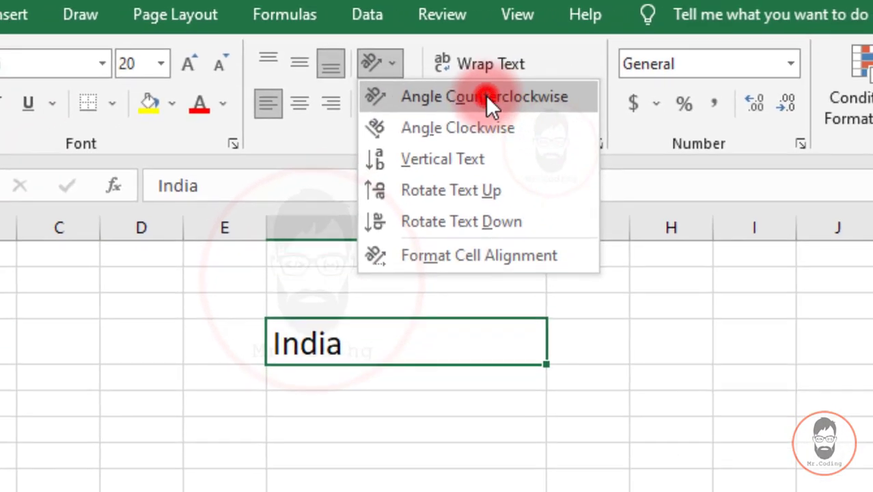
left_click(486, 95)
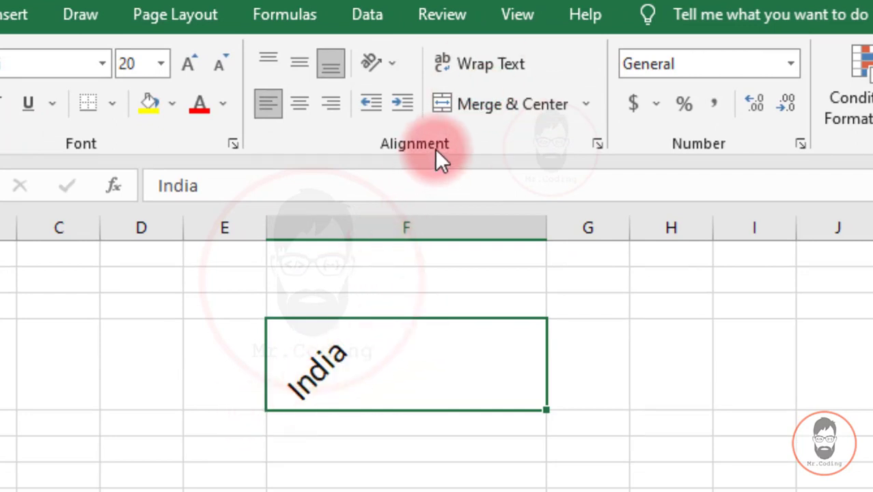
left_click(394, 63)
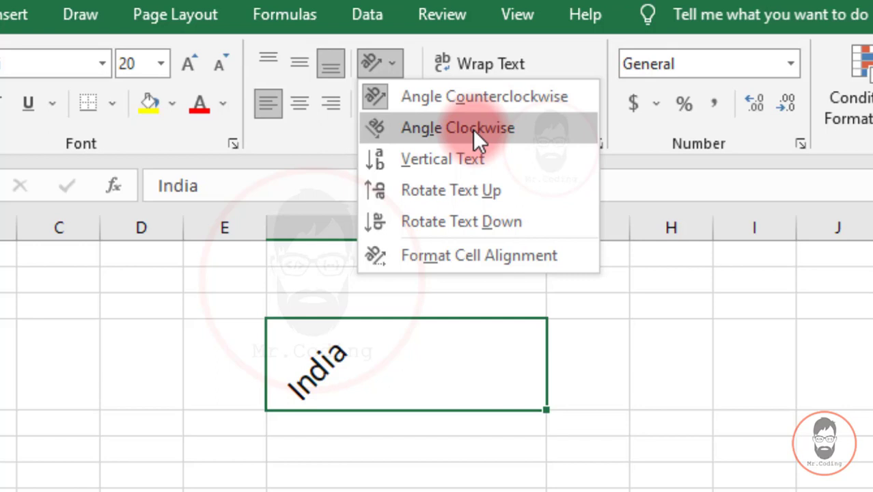
- Switch 'India' in F4 to Angle Clockwise so it slants downward
left_click(474, 130)
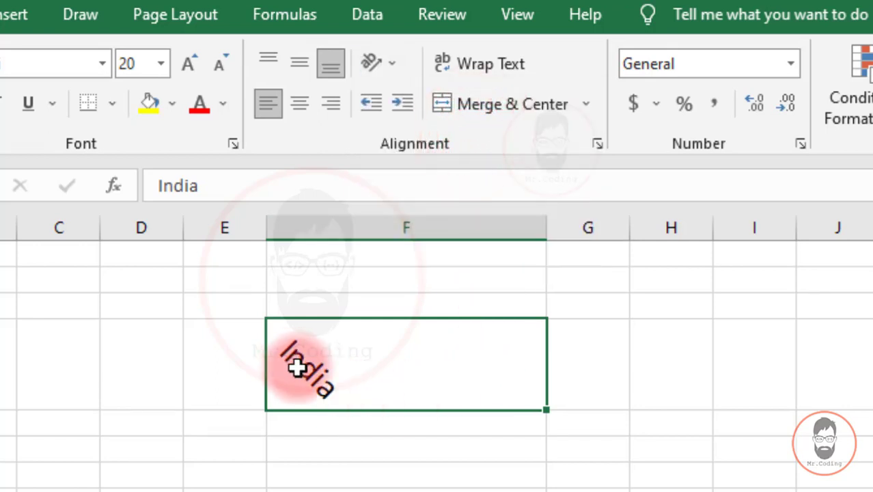
left_click(289, 441)
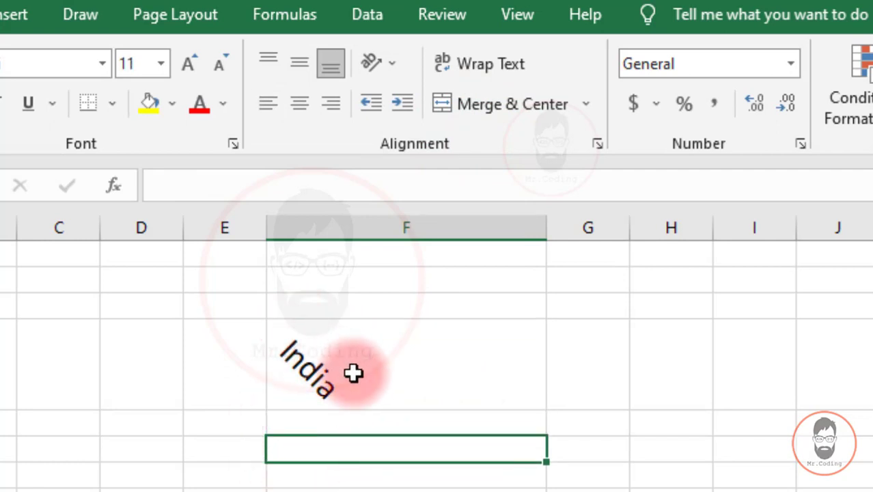
left_click(353, 373)
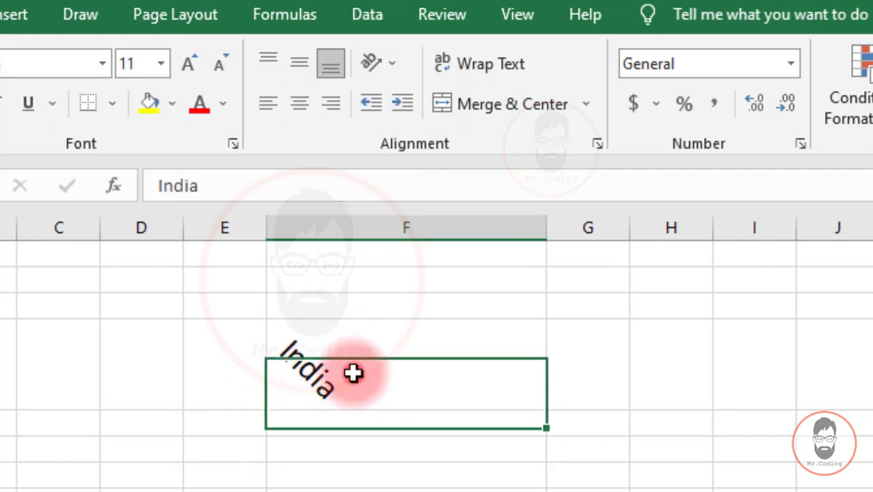
left_click(399, 68)
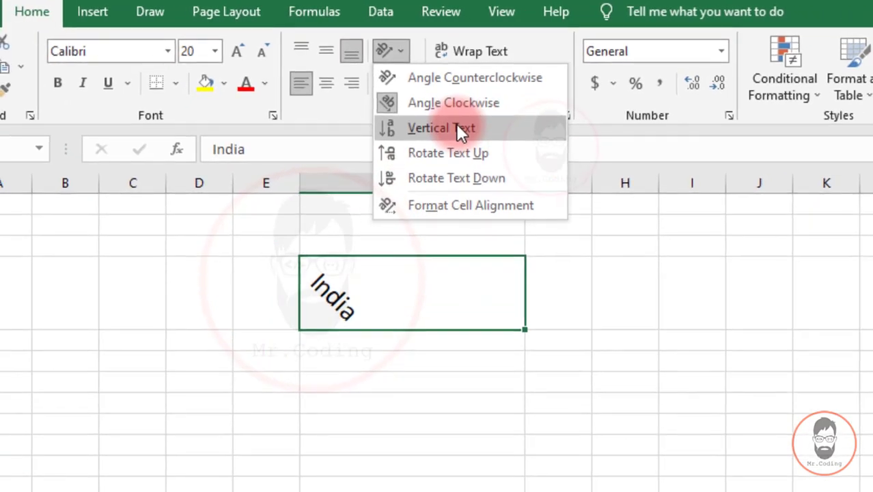
- Stack 'India' in F4 as Vertical Text, then delete the cell's contents
left_click(460, 129)
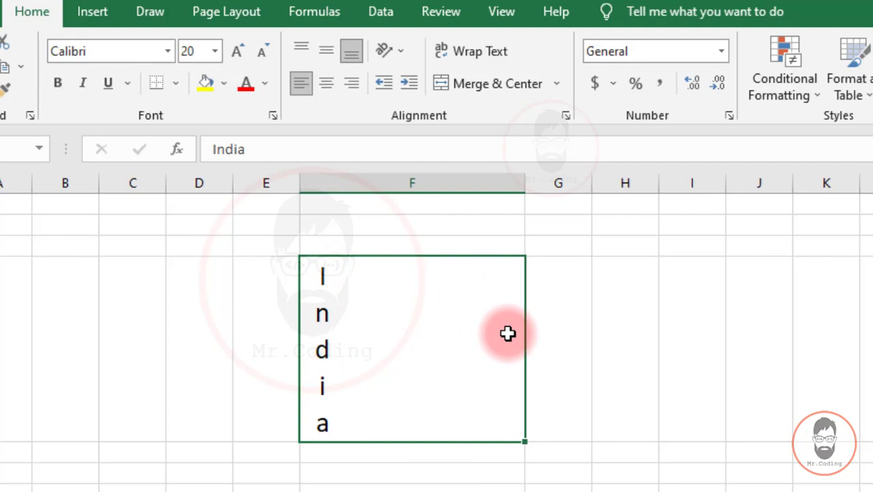
key("Delete")
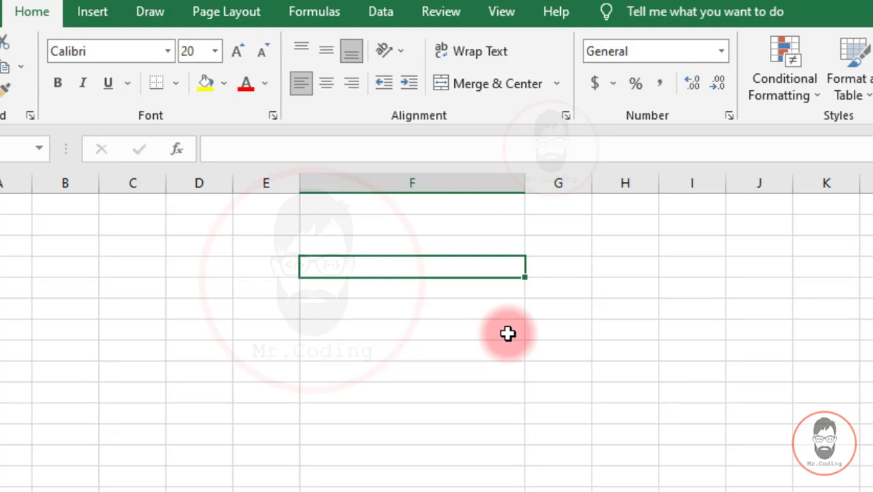
- Enter a first name in F4, displayed as vertically stacked letters
type("Swaraj")
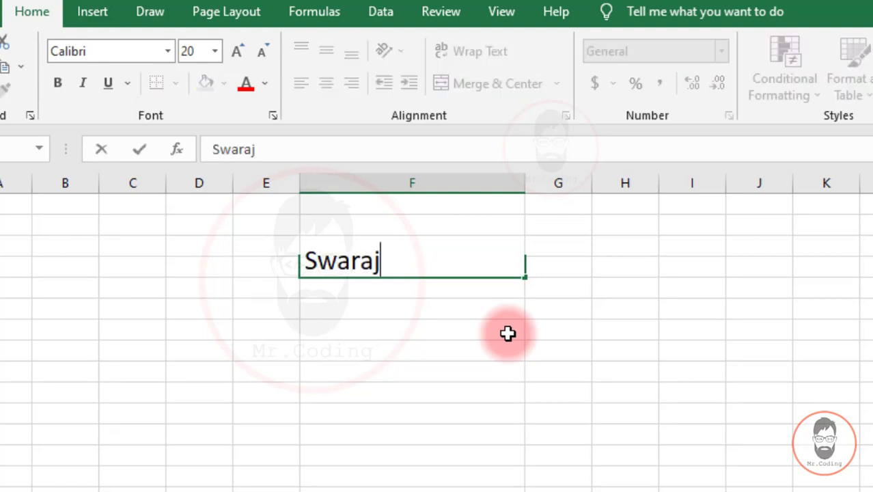
key("Return")
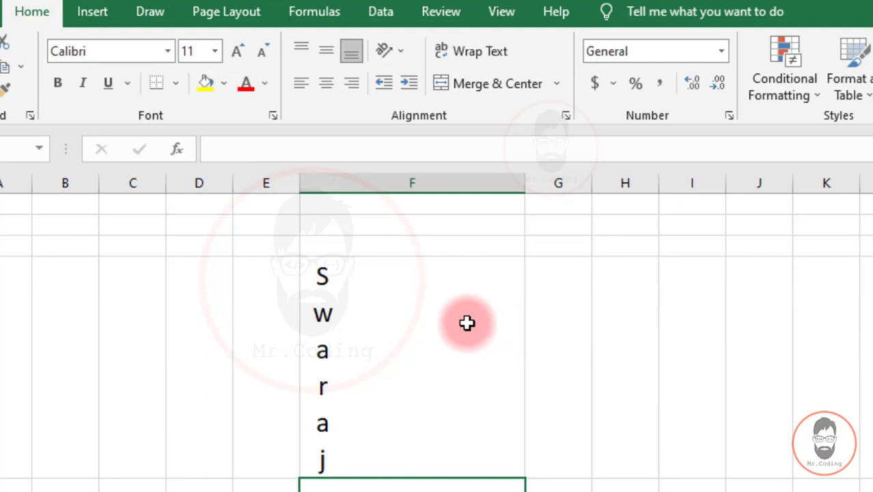
left_click(433, 355)
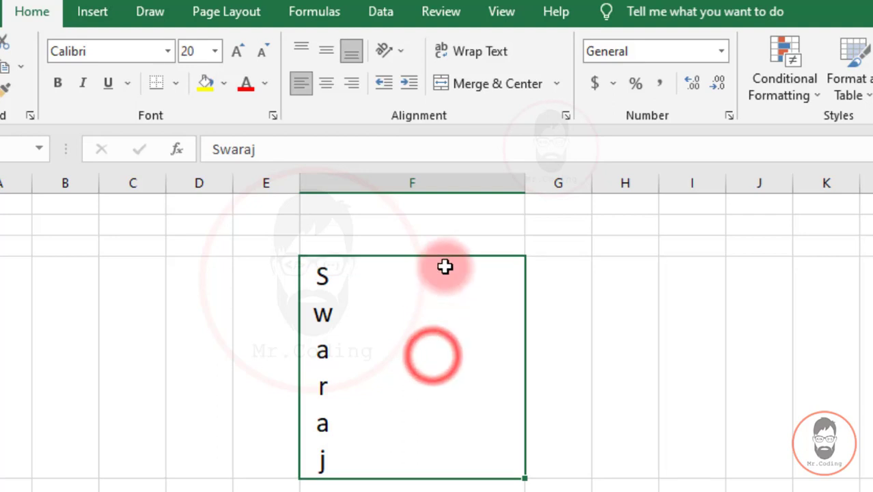
left_click(404, 51)
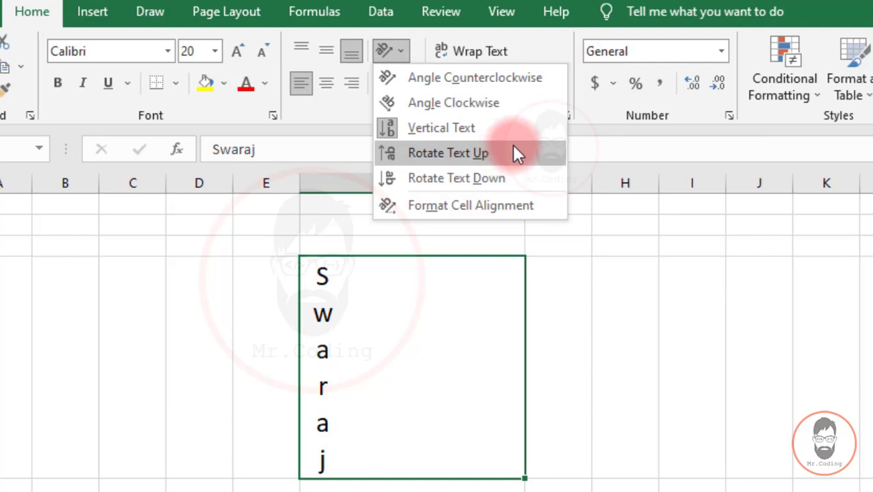
- Rotate the name in F4 up, then change it to Rotate Text Down
left_click(476, 160)
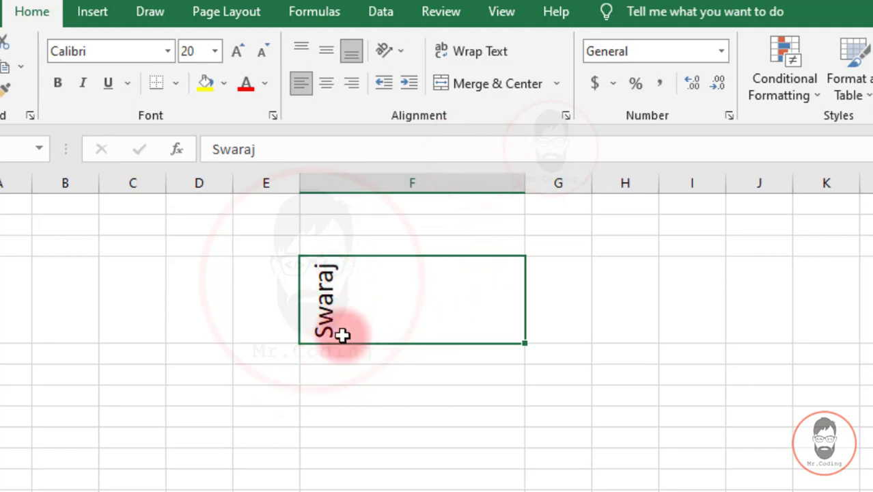
left_click(405, 49)
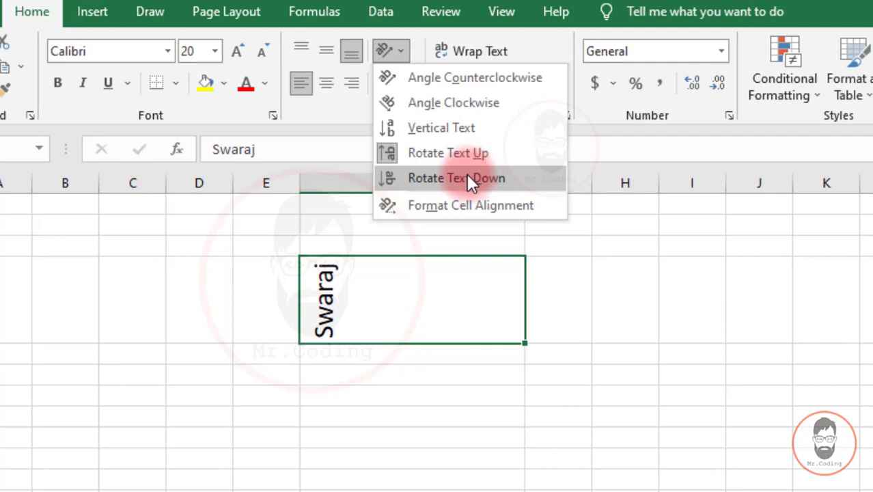
left_click(469, 177)
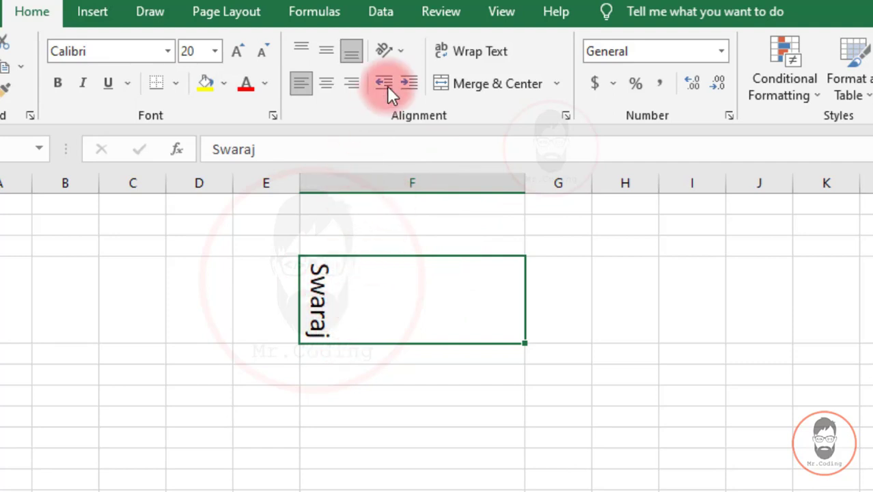
left_click(394, 50)
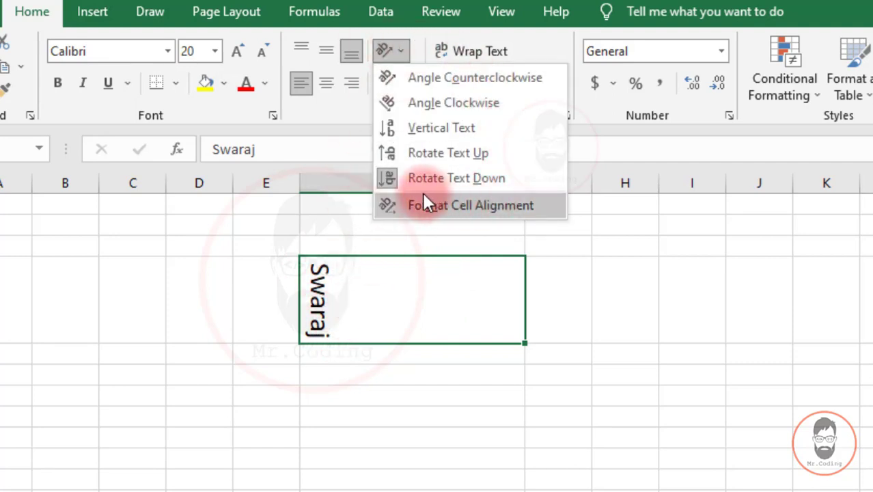
left_click(403, 213)
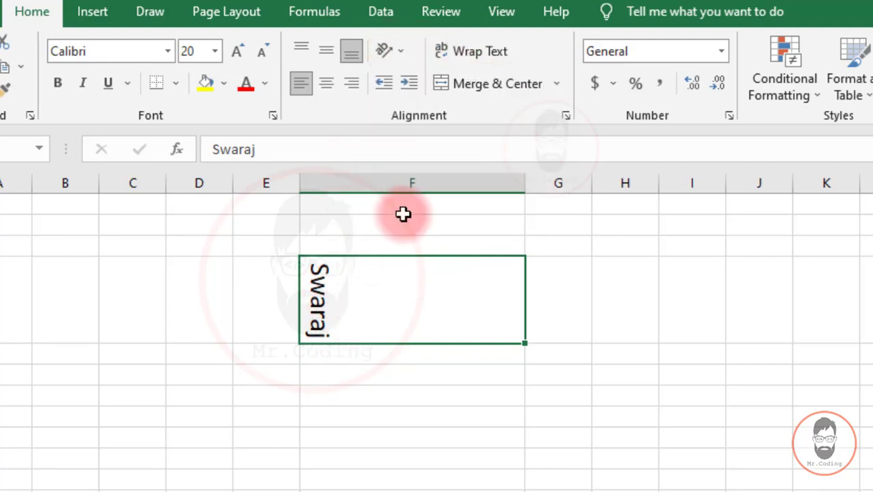
left_click(401, 51)
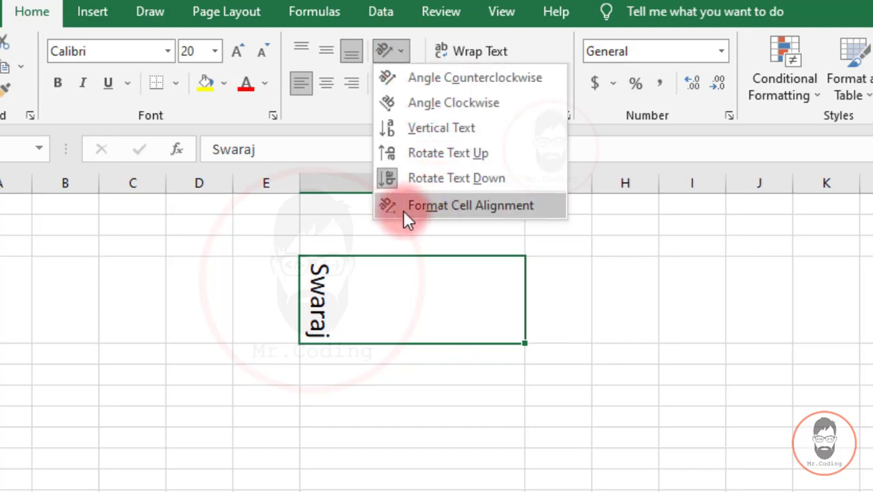
left_click(492, 205)
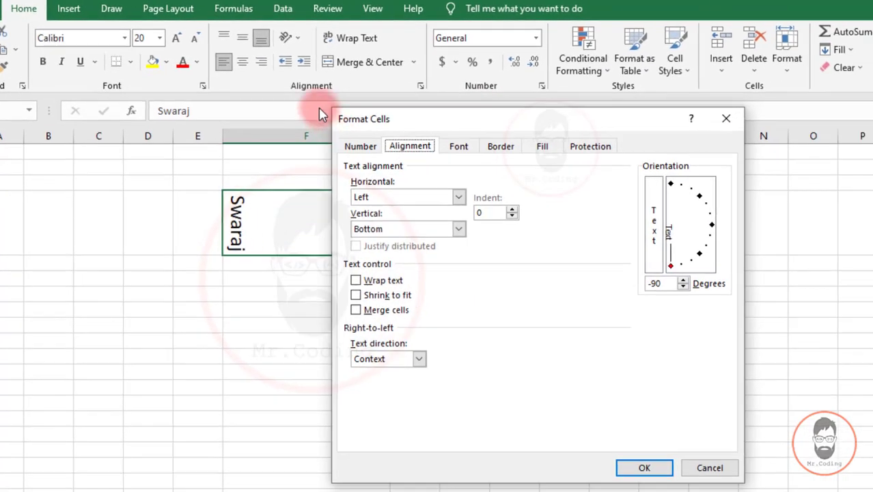
left_click_drag(347, 123, 308, 112)
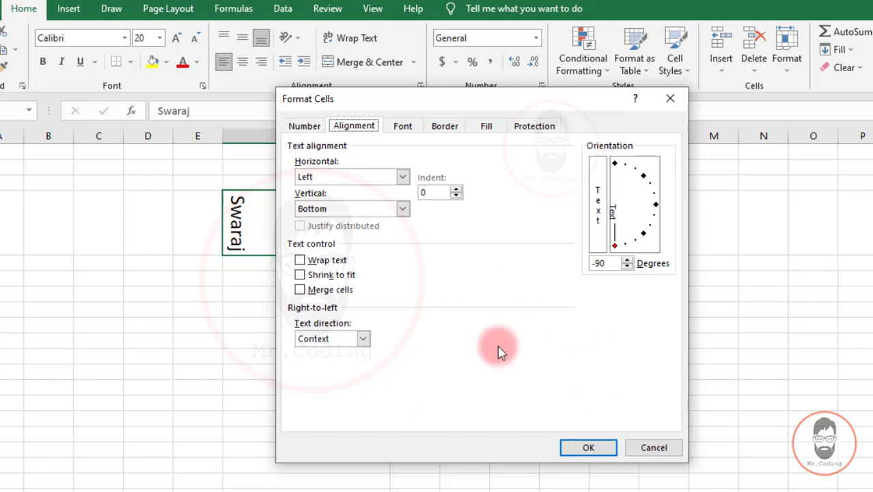
left_click(668, 98)
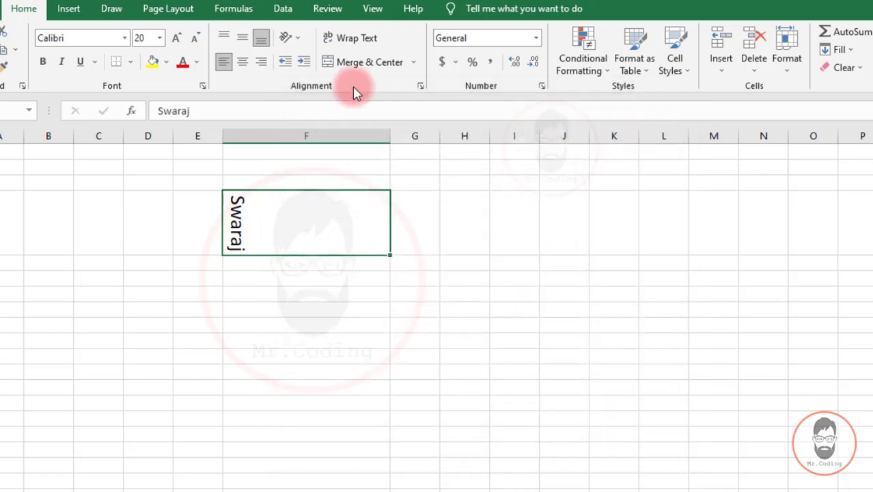
left_click(421, 86)
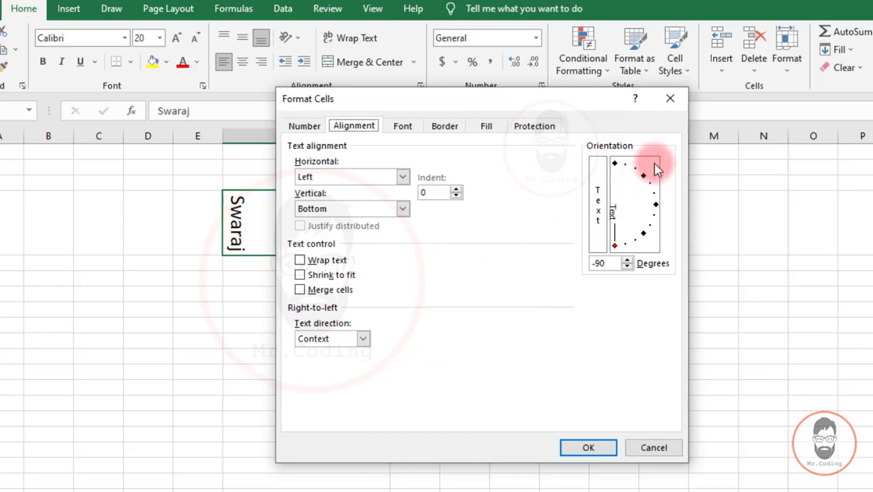
left_click(670, 100)
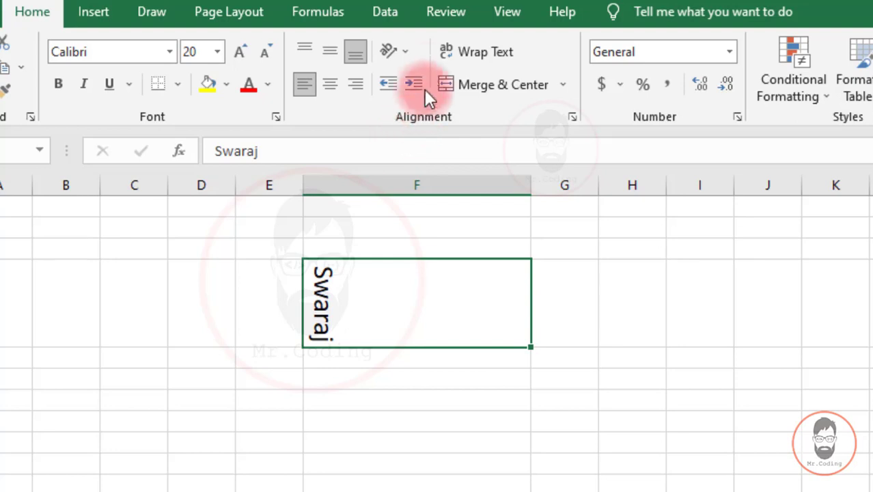
- Remove the rotation so the name in F4 is horizontal at normal row height
left_click(402, 56)
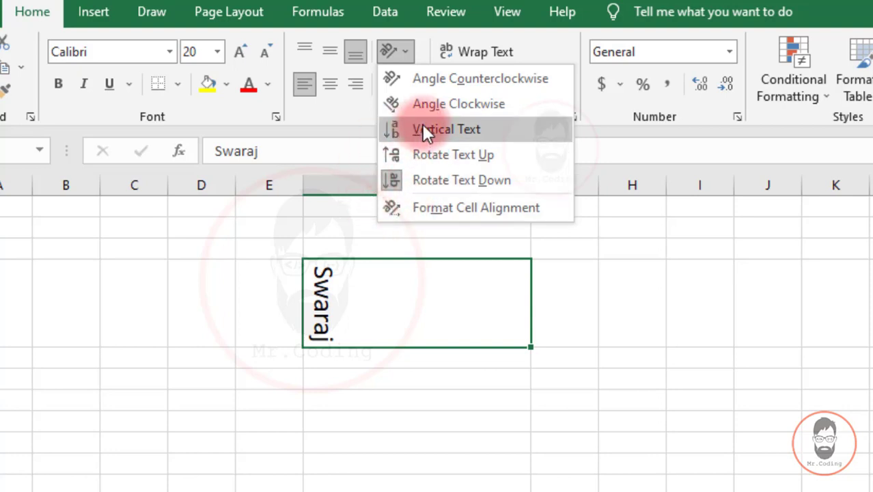
left_click(426, 179)
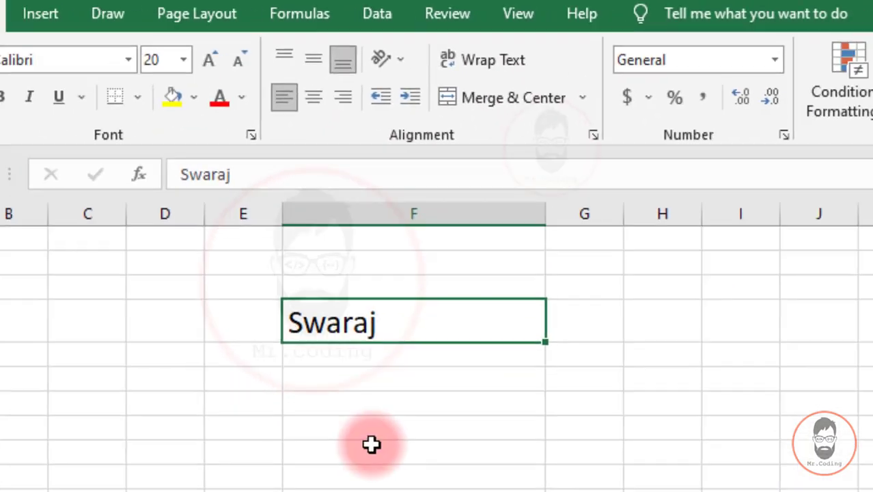
left_click(326, 426)
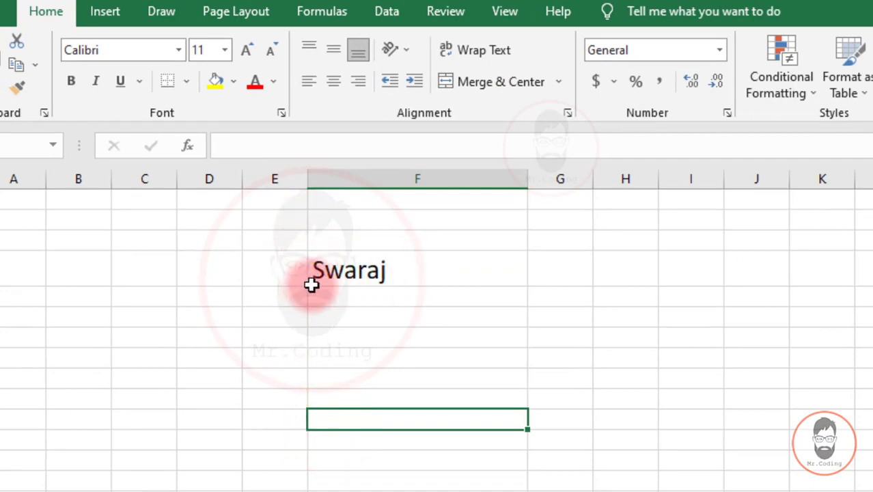
key("Up")
key("Up")
key("Up")
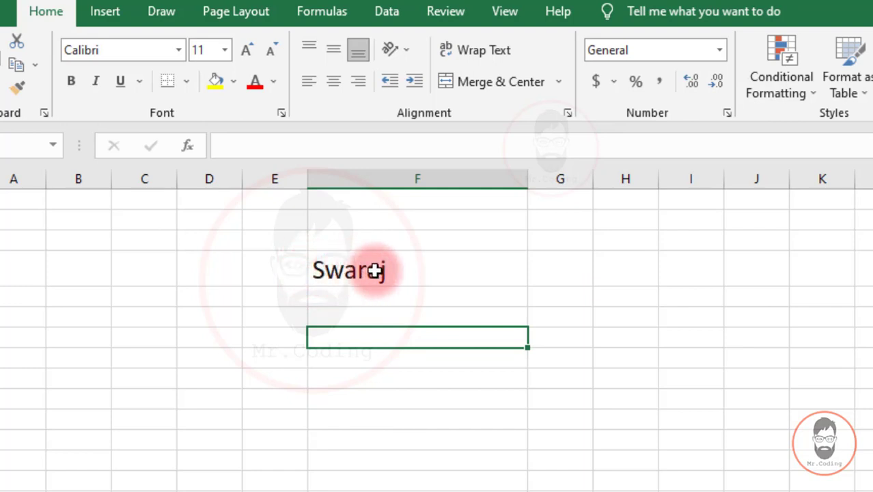
- Indent the name in F4 twice, remove both indents, then indent it once more
left_click(401, 262)
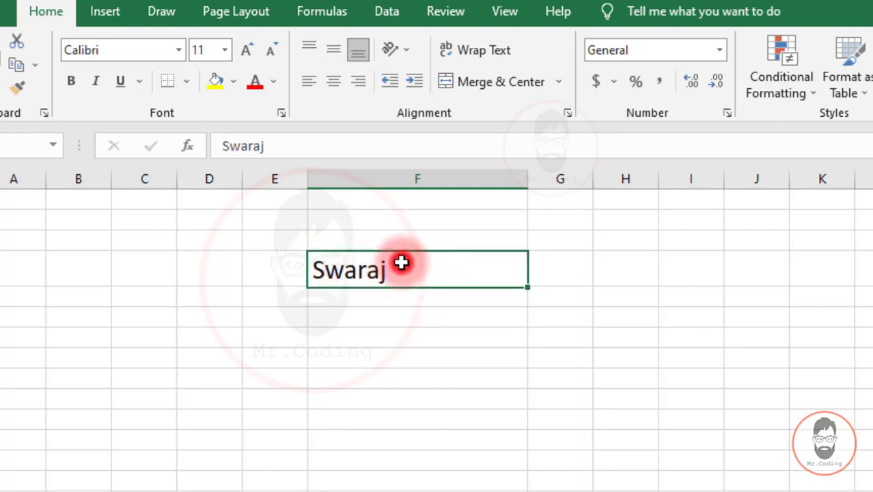
left_click(412, 81)
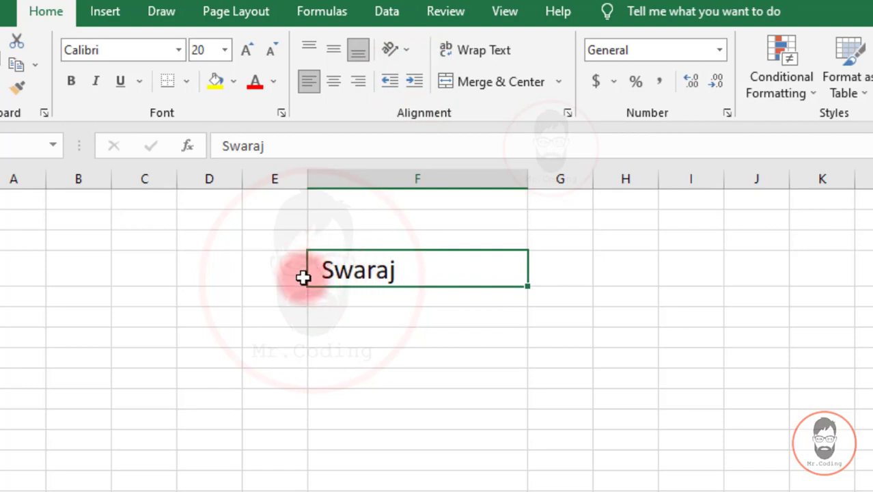
left_click(414, 81)
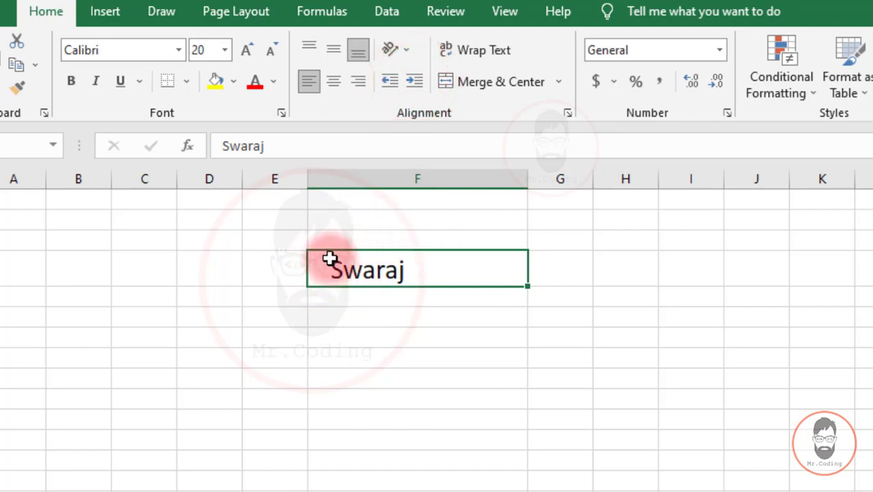
left_click(390, 81)
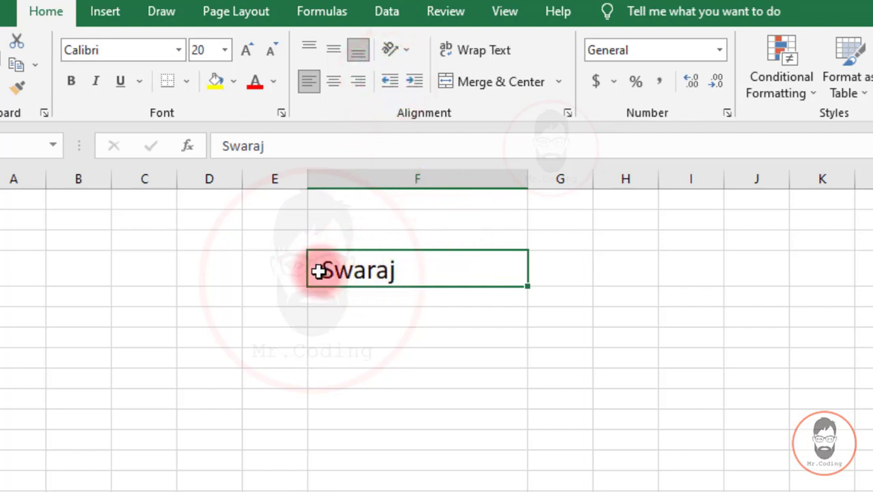
left_click(389, 81)
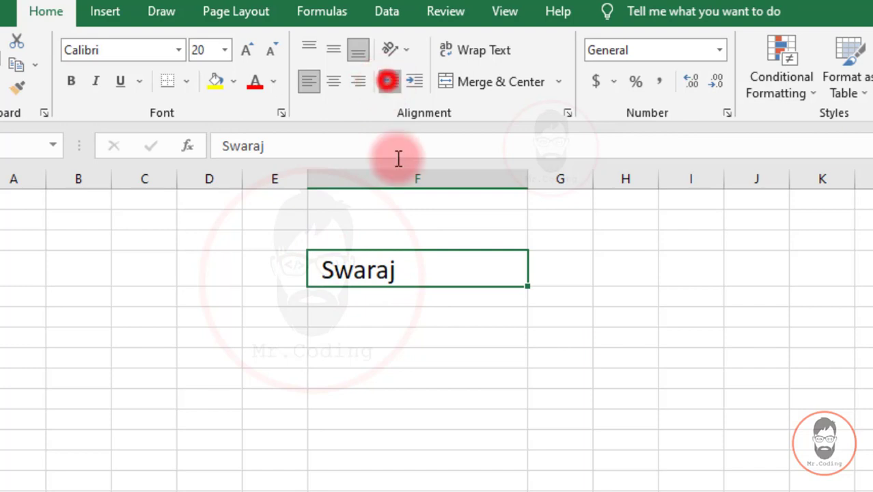
left_click(413, 81)
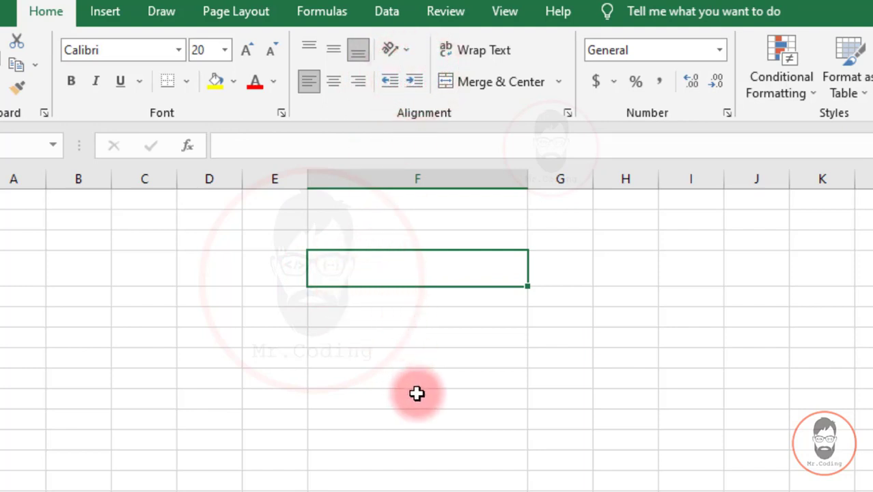
- Enter 'India' in the indented F4 cell, committing with Ctrl+Enter
type("India")
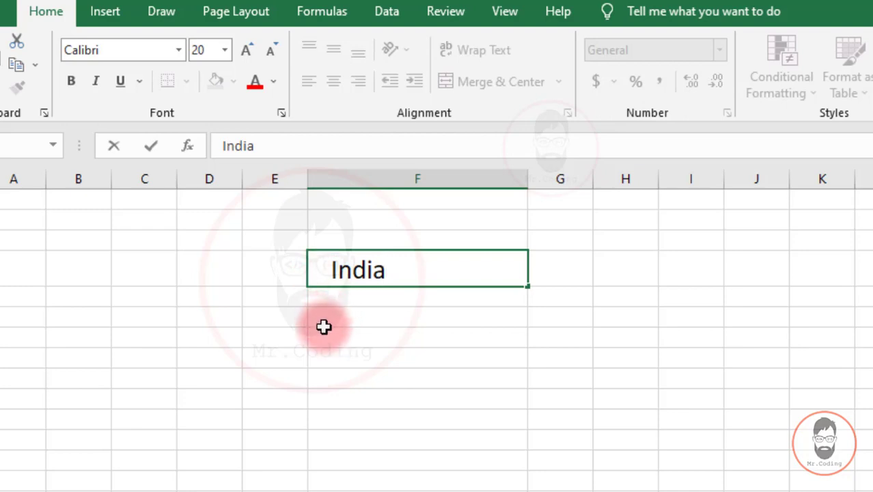
key("ctrl+Return")
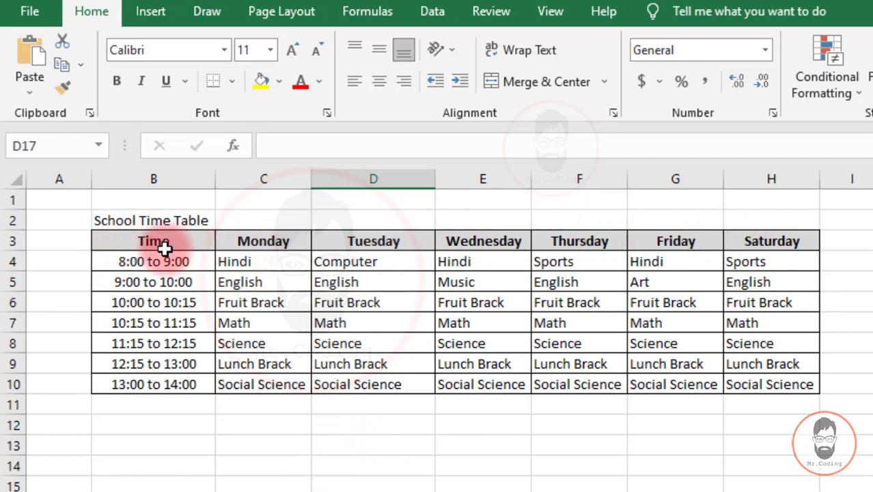
left_click_drag(117, 240, 765, 240)
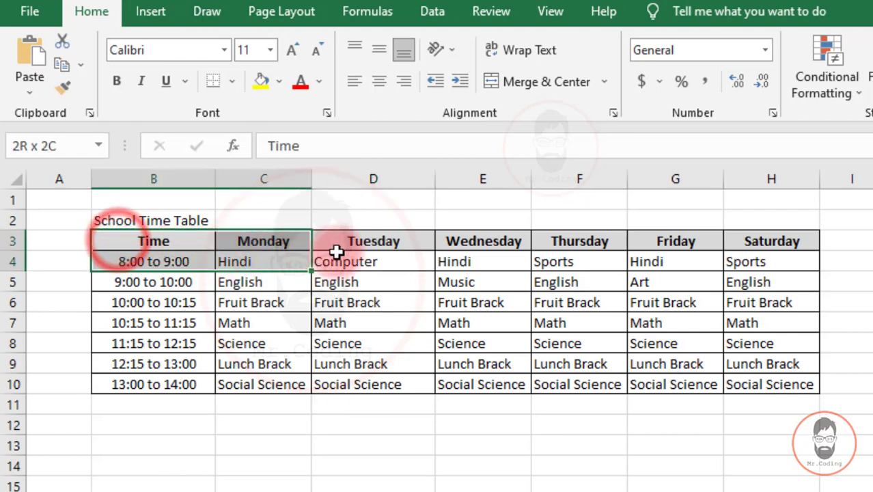
left_click(452, 45)
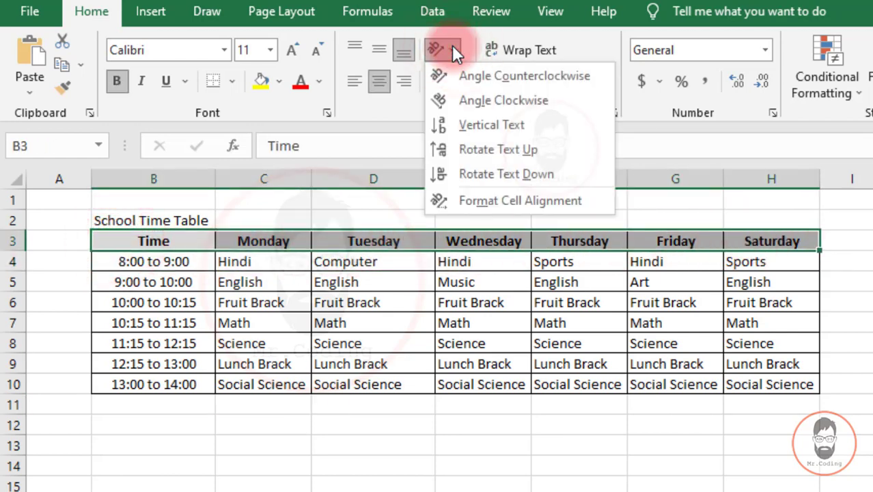
left_click(554, 77)
left_click(517, 438)
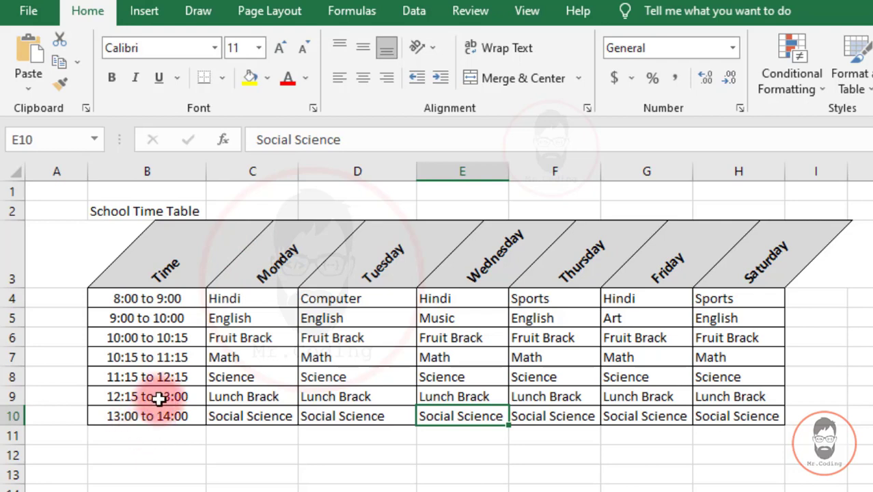
left_click(164, 358)
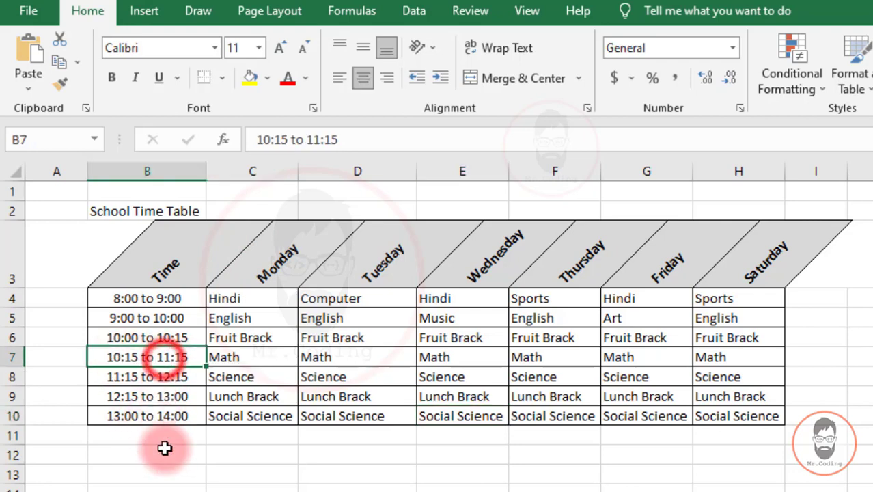
left_click(434, 49)
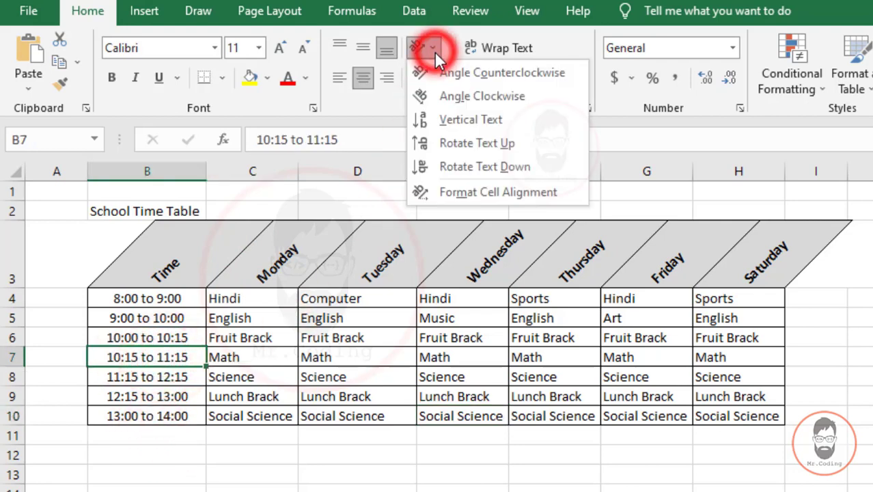
left_click(483, 72)
left_click(246, 489)
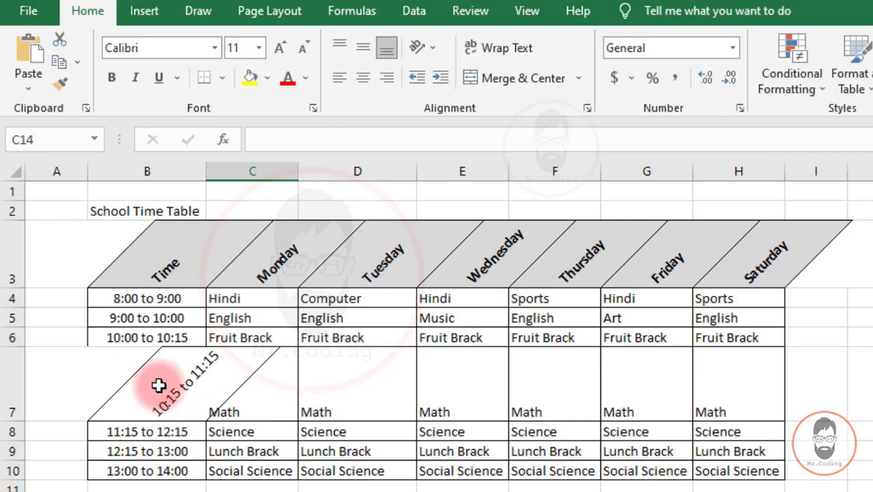
left_click(158, 386)
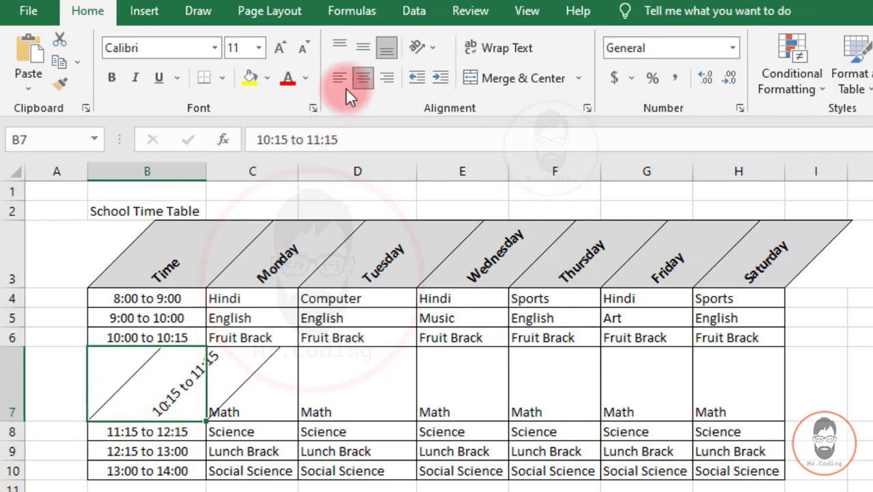
left_click(435, 51)
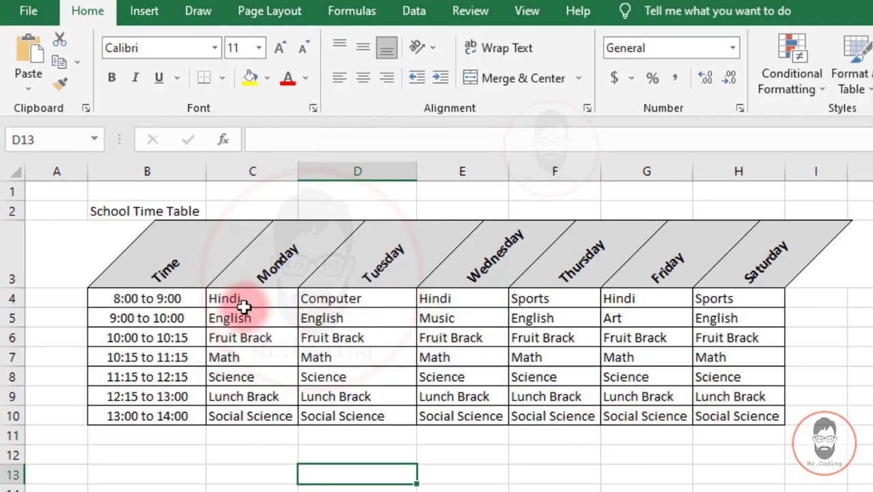
- Indent the timetable subject cells C4:H10 by one step with Increase Indent
left_click_drag(239, 298, 725, 414)
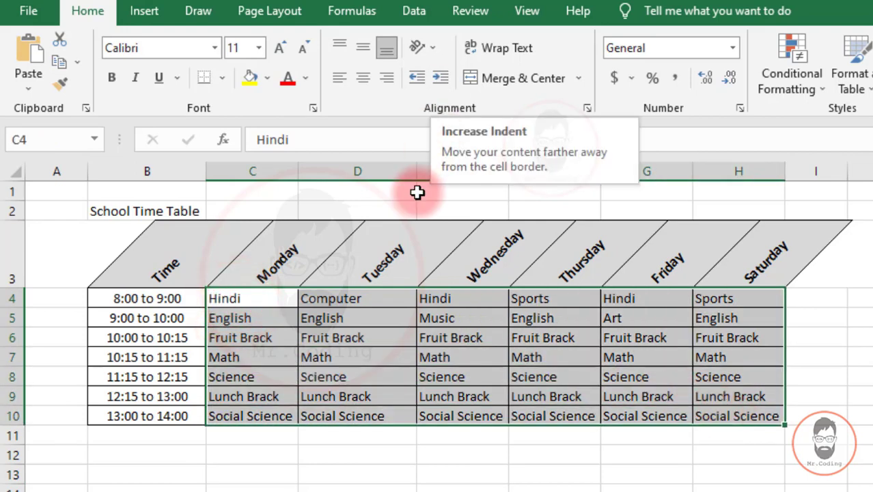
left_click(441, 78)
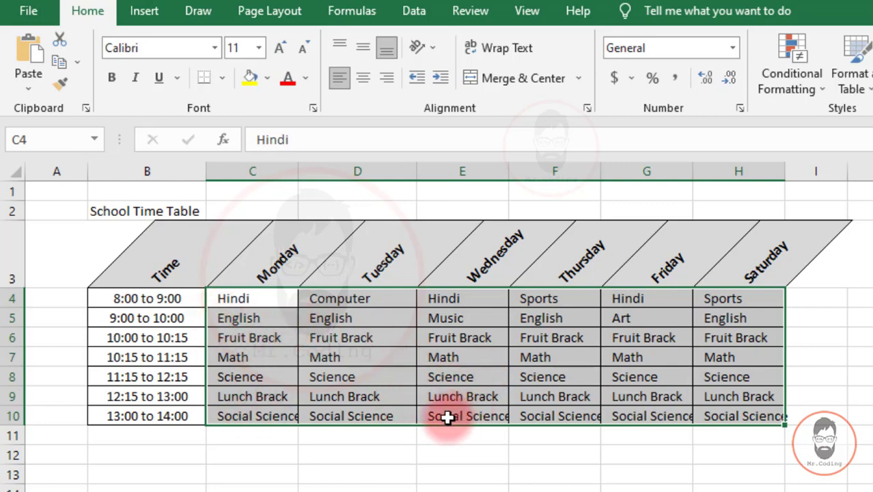
left_click(474, 488)
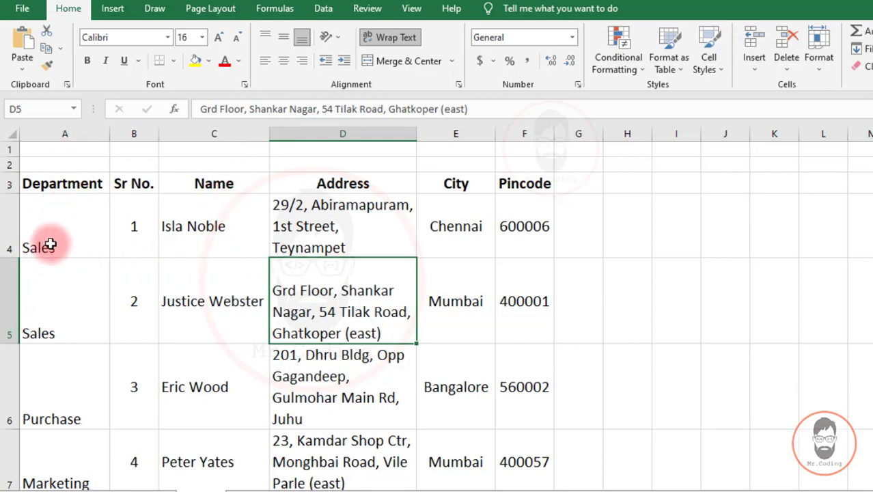
- Rotate the Department column A text to read upward
left_click(67, 133)
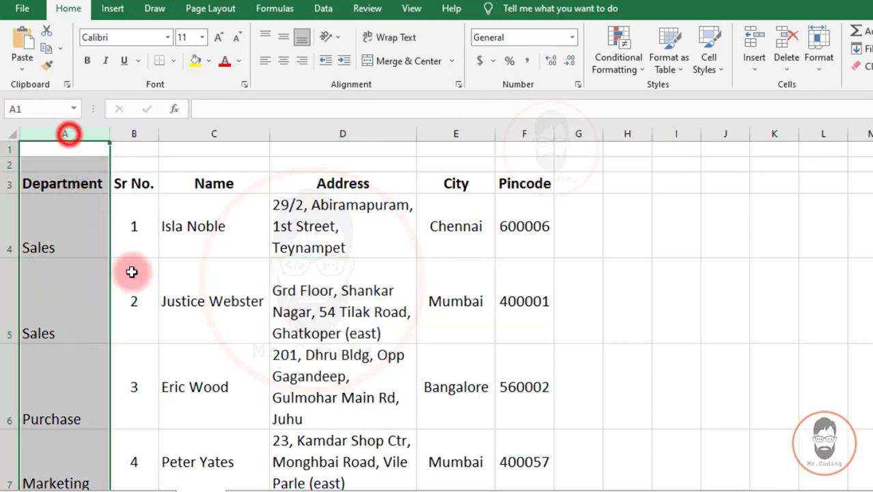
left_click(335, 37)
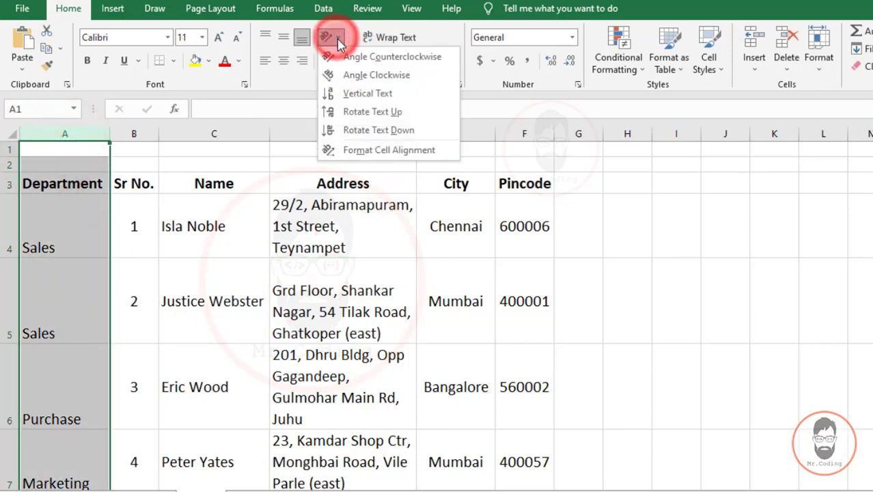
left_click(373, 111)
left_click(74, 255)
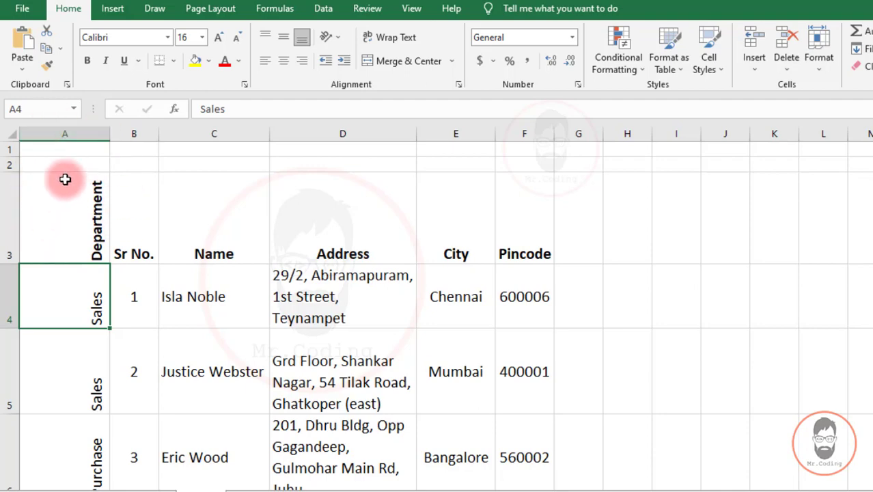
- Autofit column A's width to its vertical Department text, then select the Name column
double_click(110, 133)
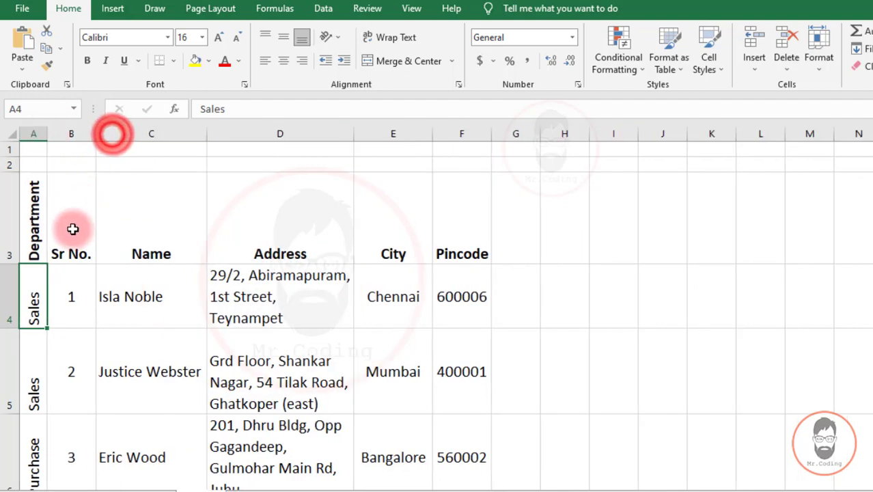
scroll(32, 317, "down", 1)
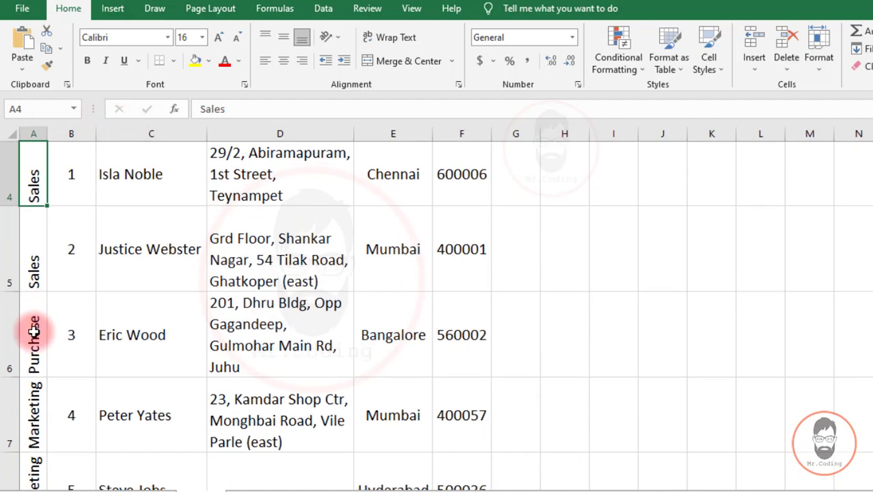
scroll(31, 328, "up", 1)
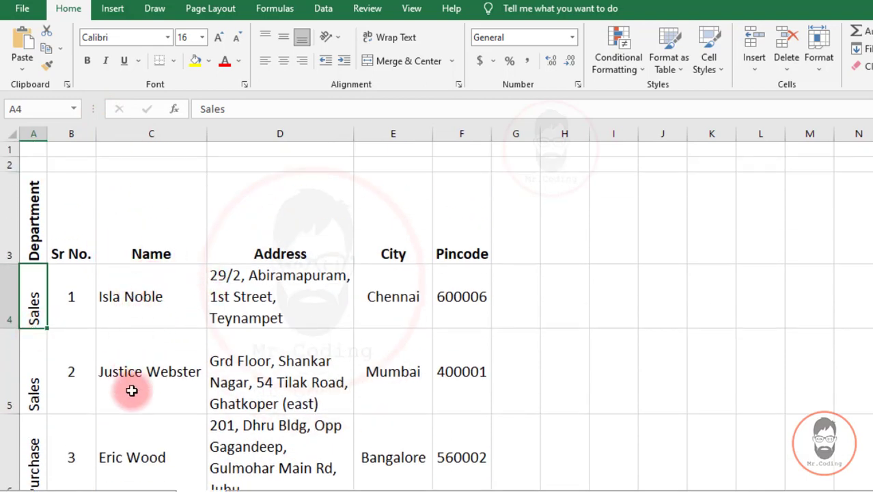
scroll(123, 372, "down", 2)
scroll(123, 372, "up", 2)
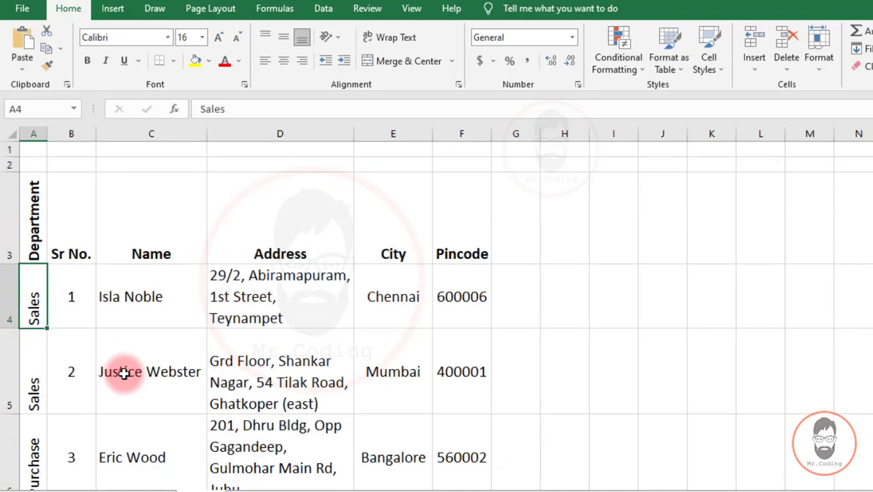
left_click(140, 131)
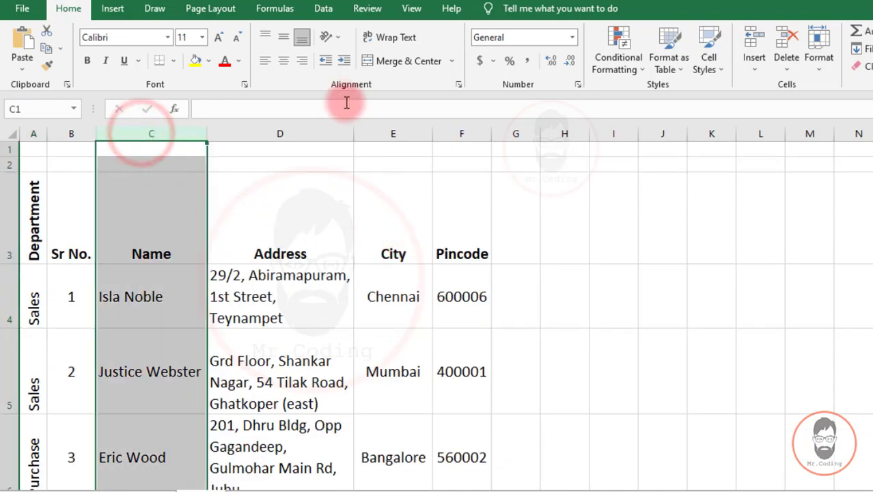
- Rotate the Name column C text upward and autofit column C to the vertical names
left_click(339, 38)
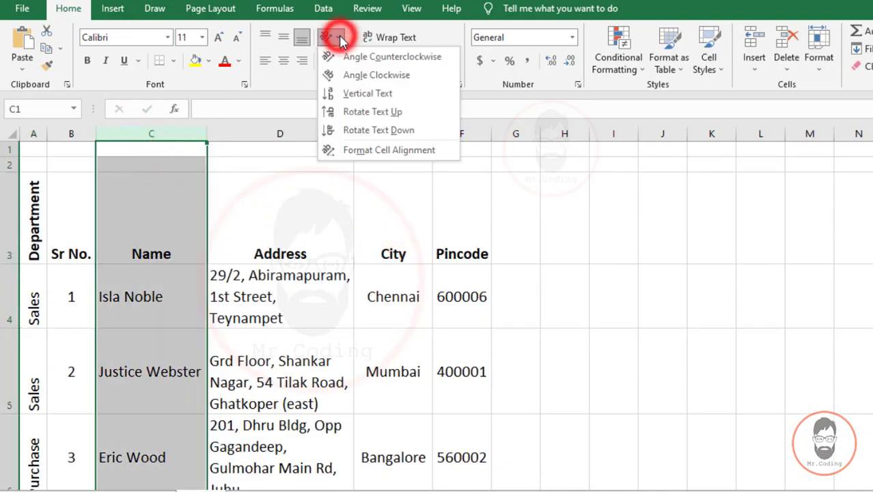
left_click(348, 113)
left_click(171, 273)
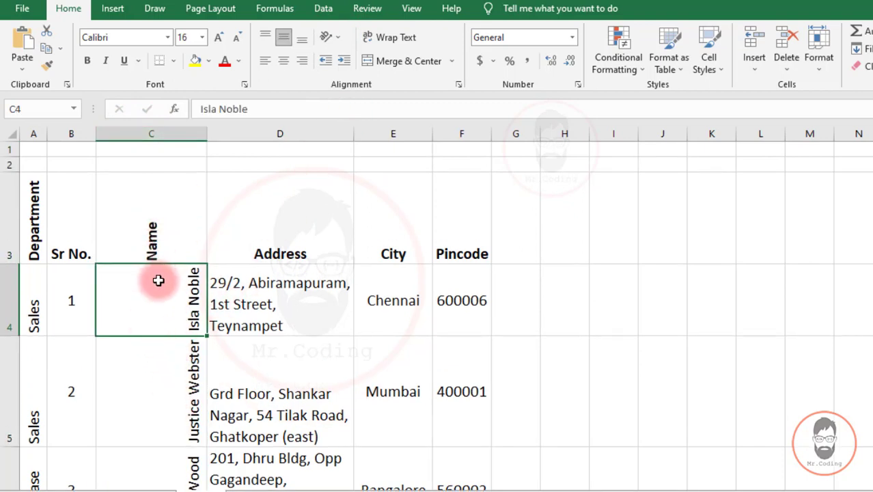
double_click(206, 134)
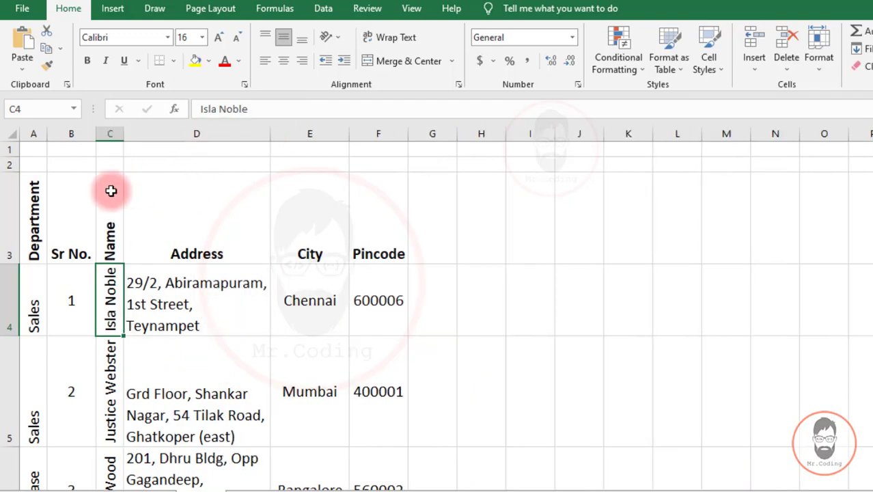
scroll(165, 329, "down", 1)
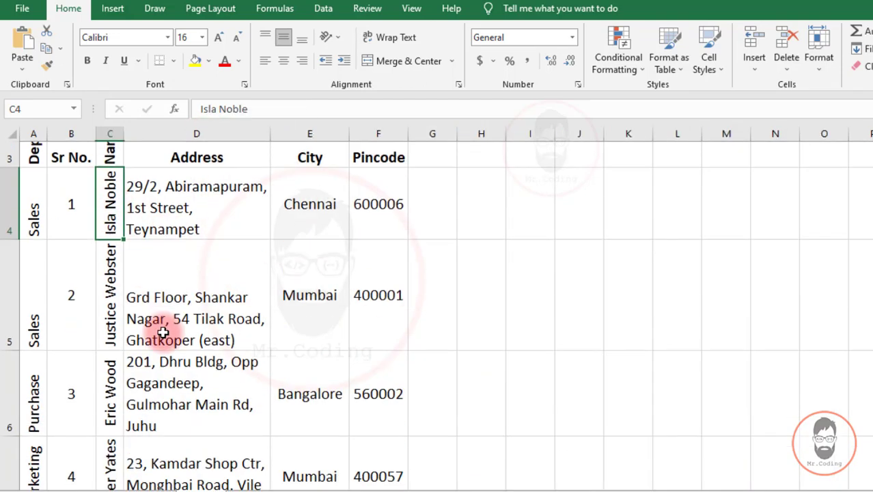
scroll(234, 313, "up", 1)
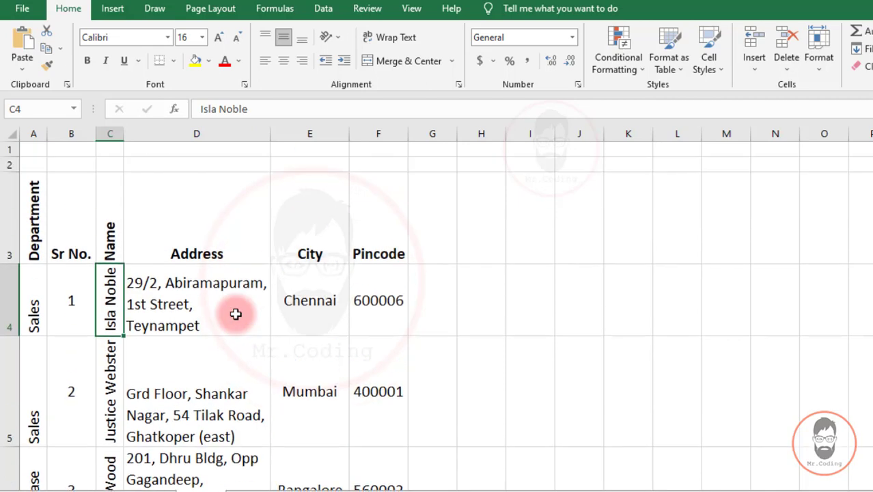